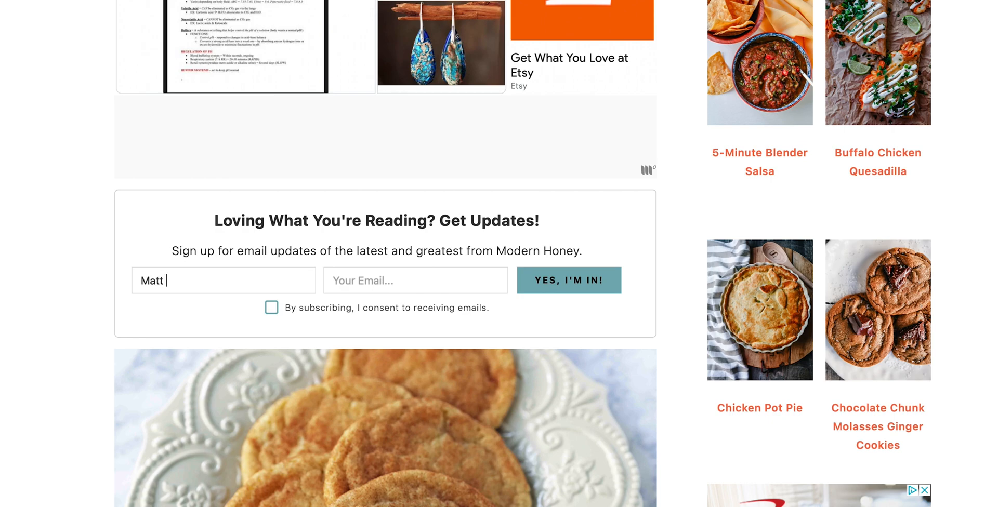
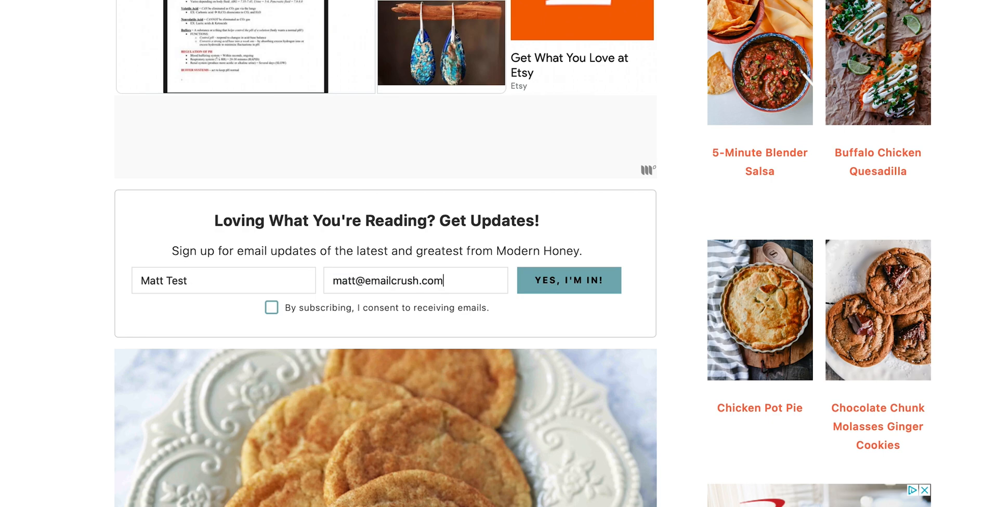
Enter a test e-mail in the signup form, tick the consent box, and submit it.
click(560, 282)
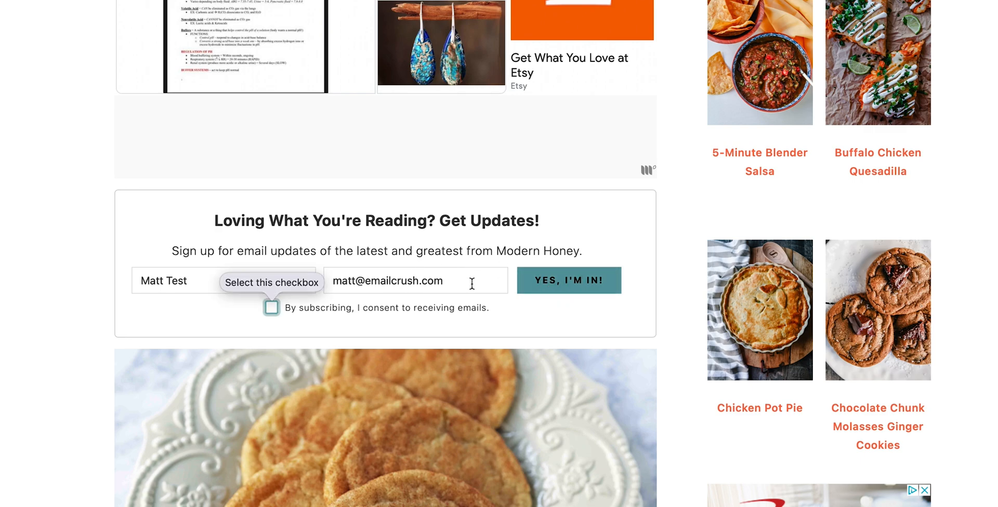
click(272, 312)
click(590, 284)
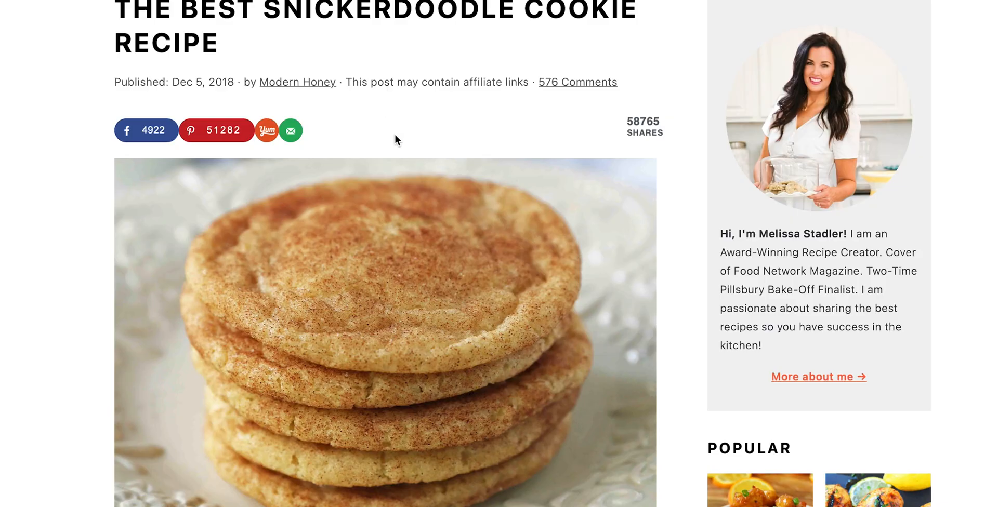
Dismiss the popup and resubmit the form with a test first name, e-mail and consent.
scroll(429, 118, down, 5)
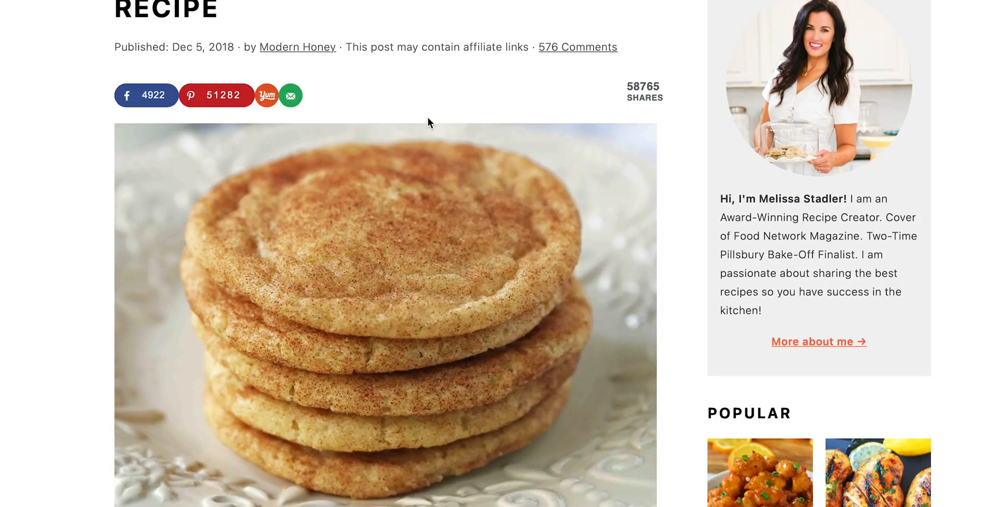
scroll(428, 118, down, 13)
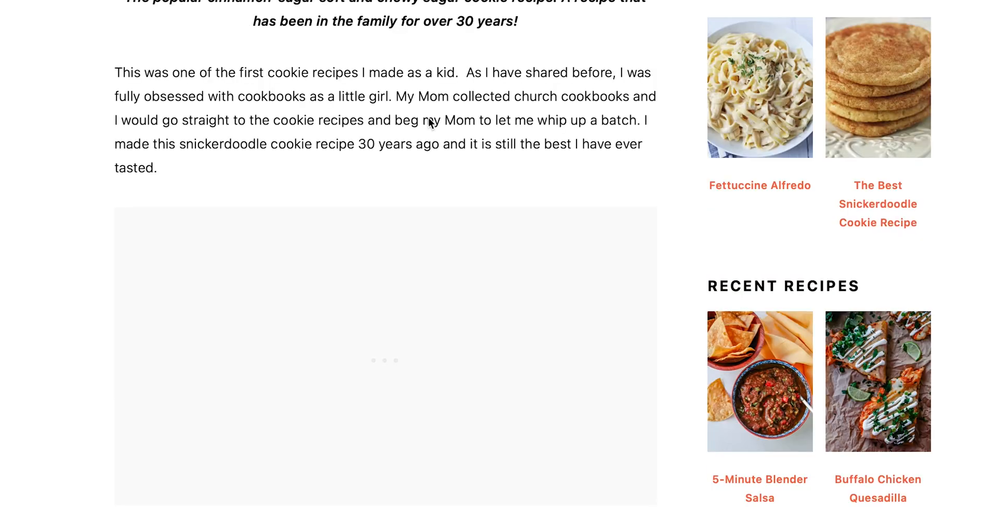
scroll(429, 123, down, 3)
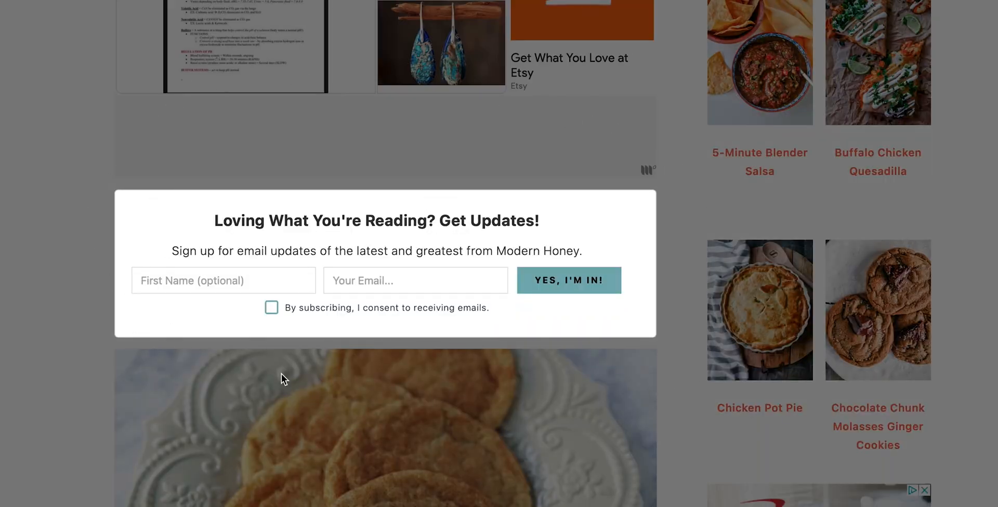
click(522, 391)
click(238, 281)
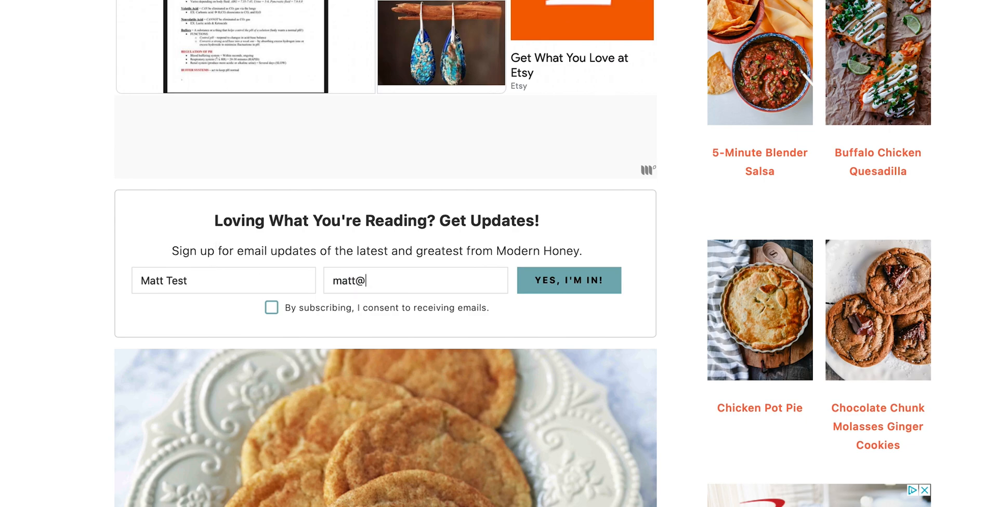
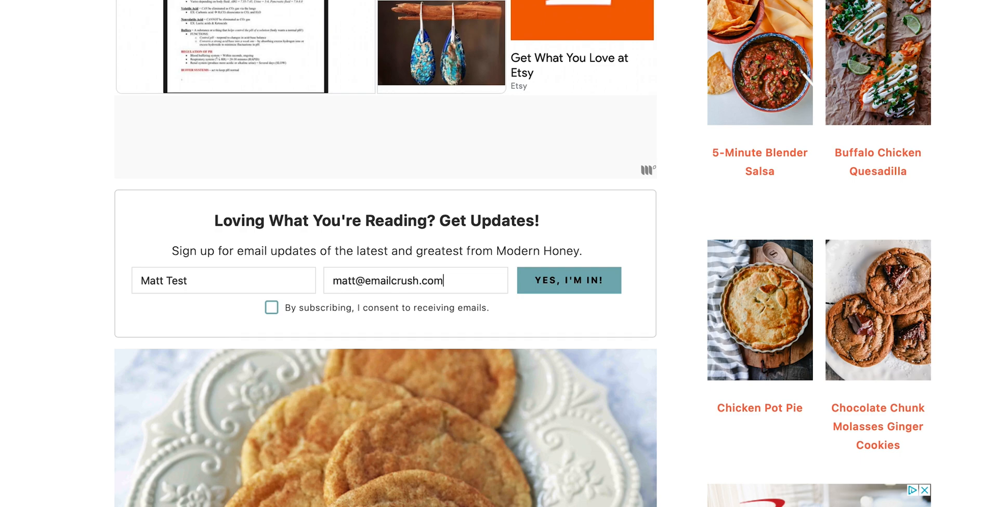
click(561, 283)
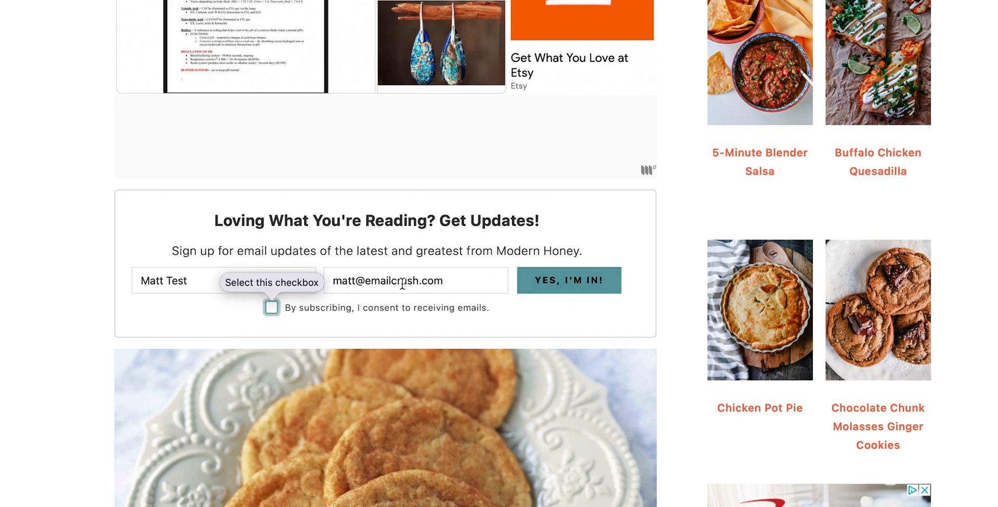
click(274, 313)
click(587, 286)
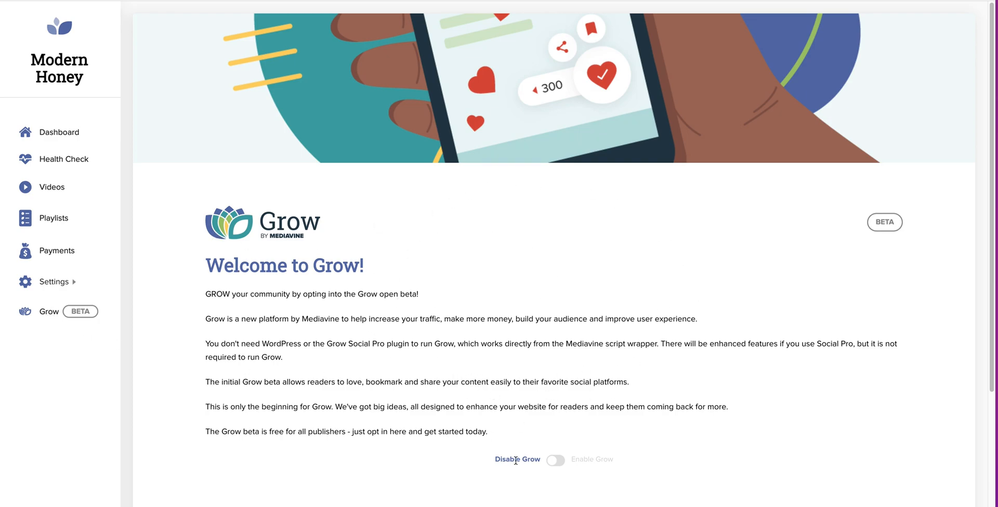
Flip the Disable/Enable Grow toggle to enable Grow for Modern Honey.
click(558, 460)
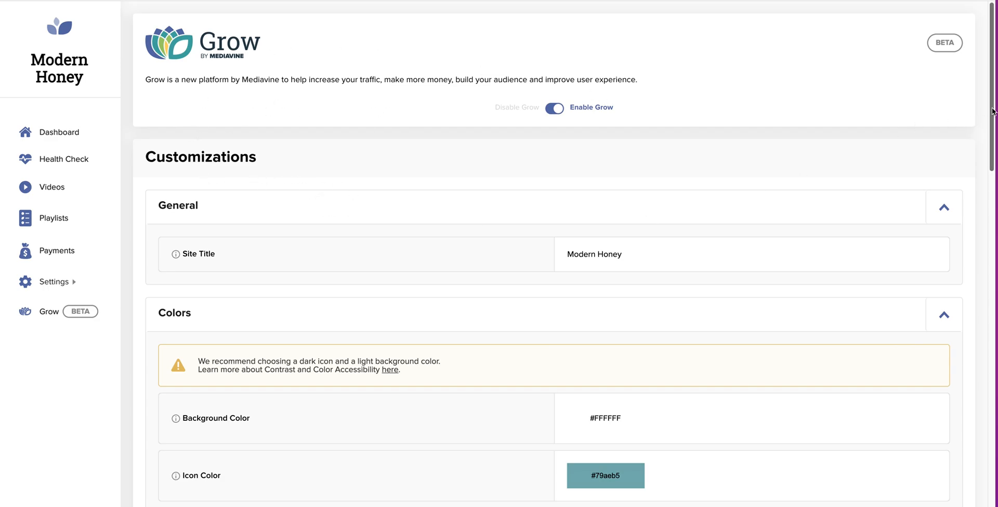
Scroll to the Spotlight Subscribe Widget section showing 16 new and 19 total subscribers.
scroll(992, 110, down, 2)
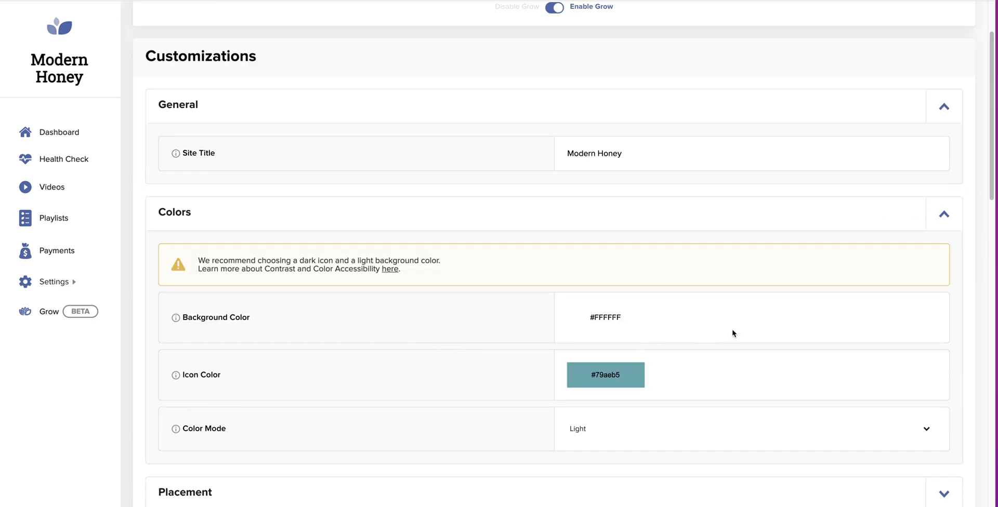
drag(991, 185, 991, 181)
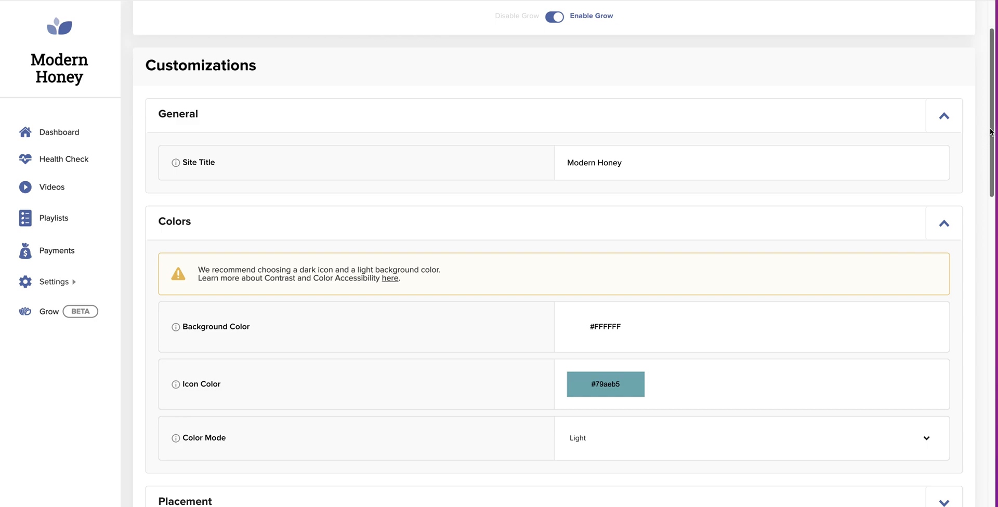
drag(994, 120, 992, 494)
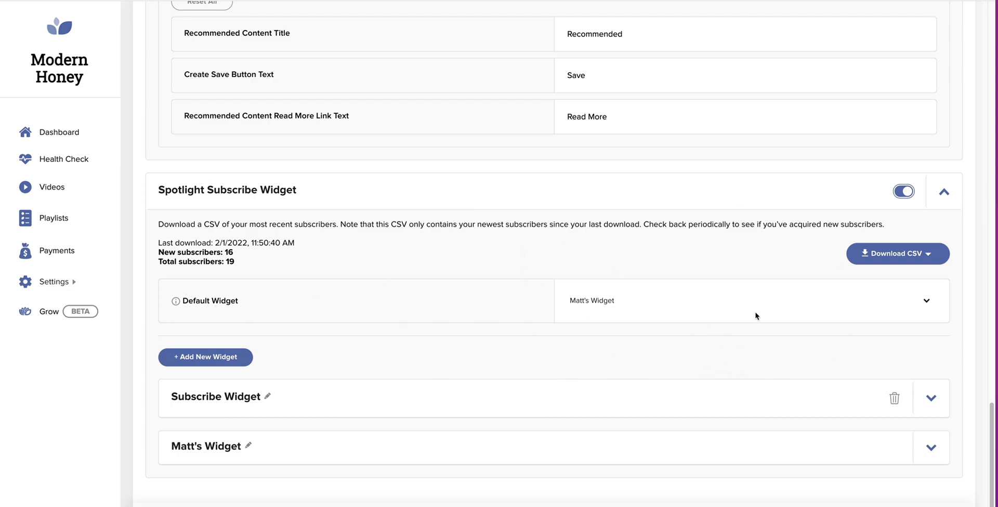
click(925, 301)
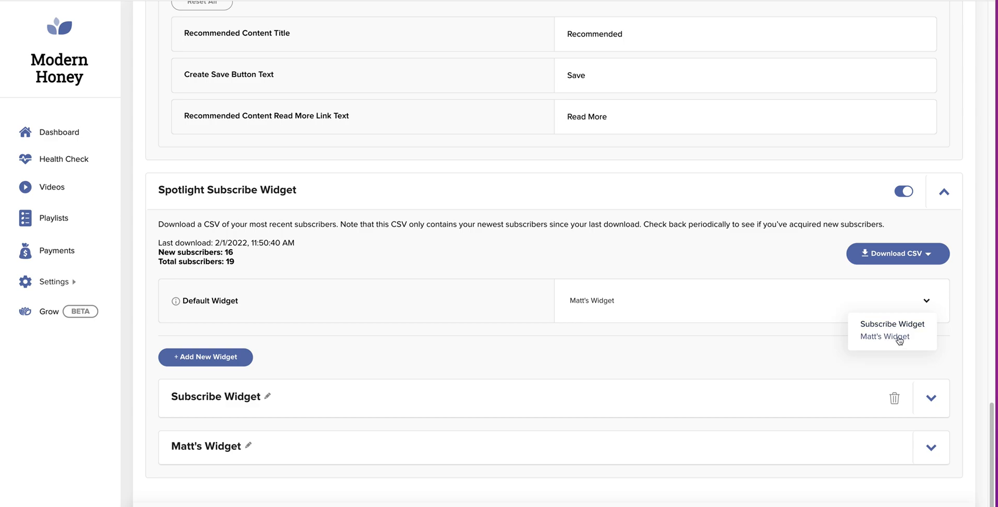
click(773, 368)
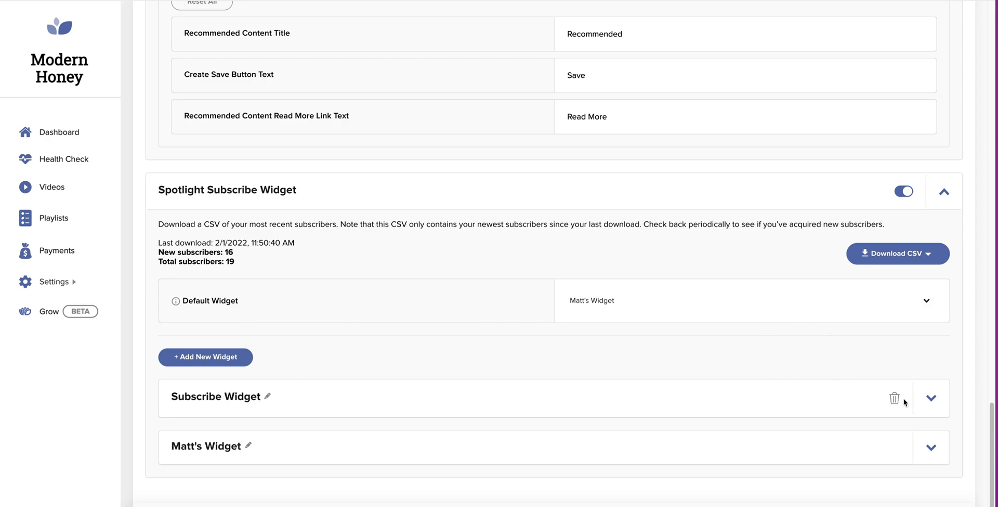
click(932, 401)
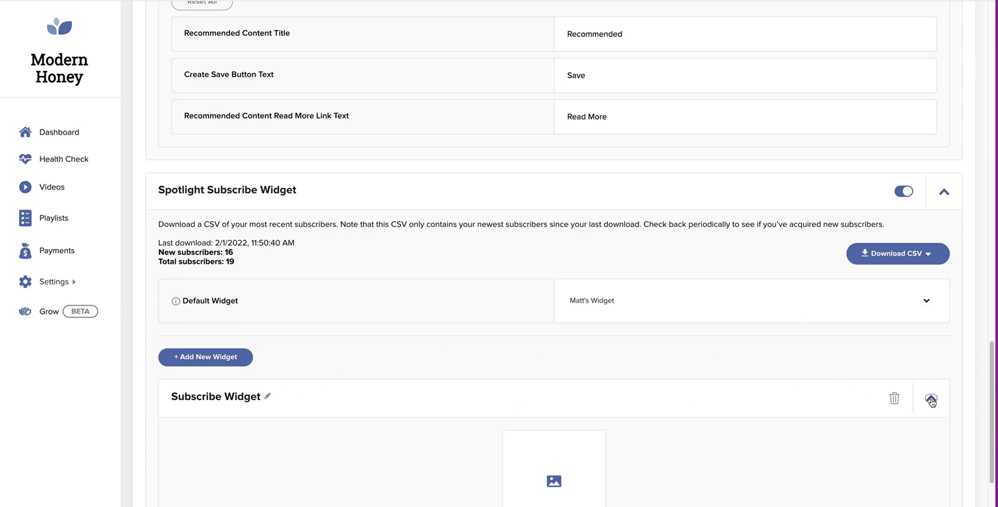
scroll(857, 386, down, 4)
scroll(853, 378, down, 3)
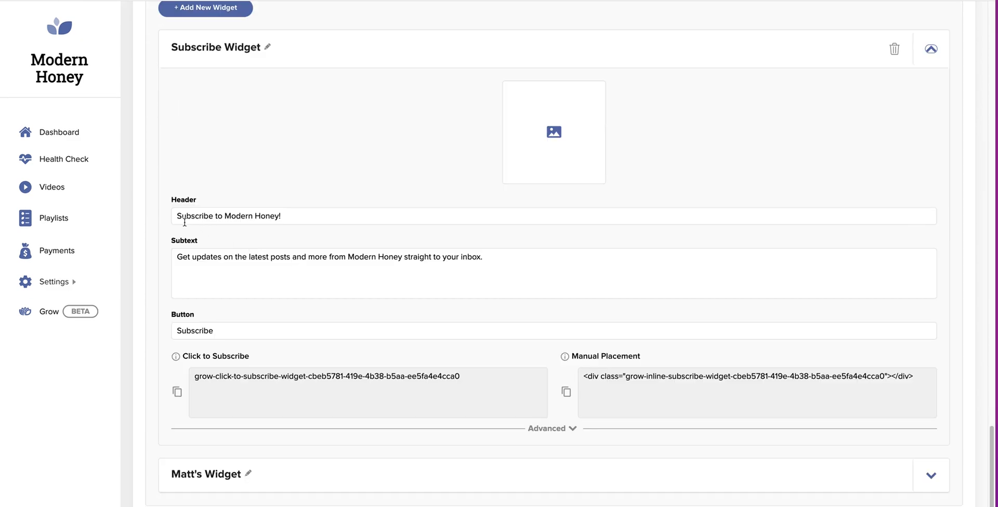
triple_click(310, 216)
click(311, 216)
key(Tab)
click(573, 430)
scroll(574, 432, down, 4)
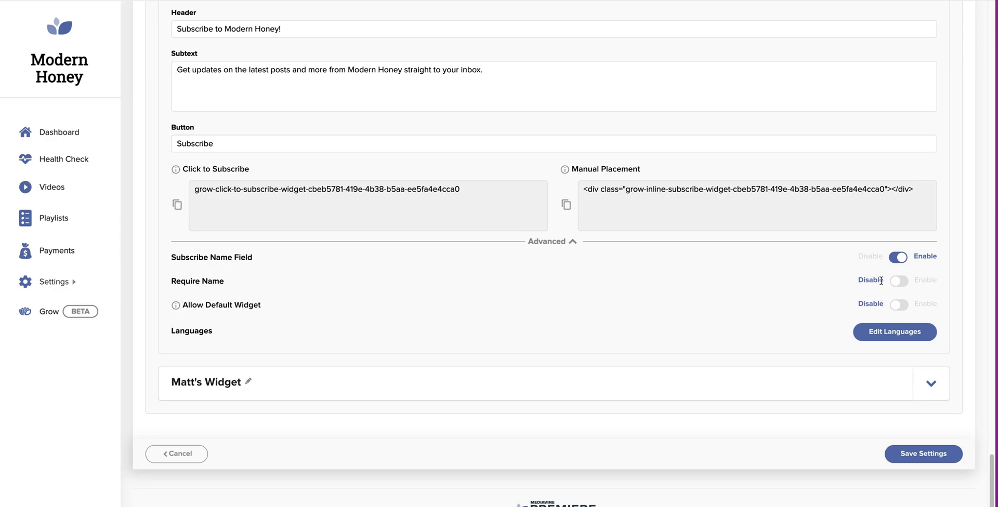
scroll(653, 230, up, 7)
scroll(369, 277, down, 3)
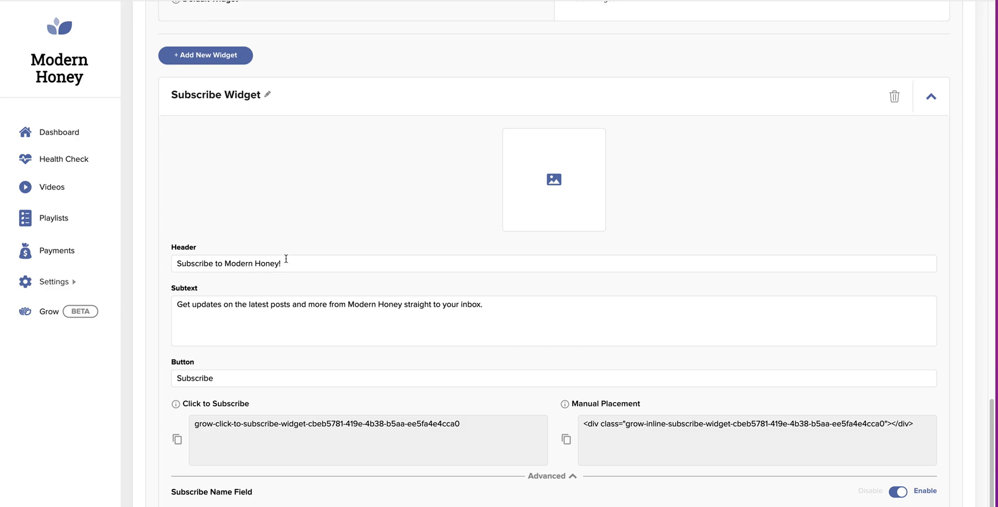
click(932, 96)
Add a new subscribe widget named 'Spotlight 2'.
click(206, 270)
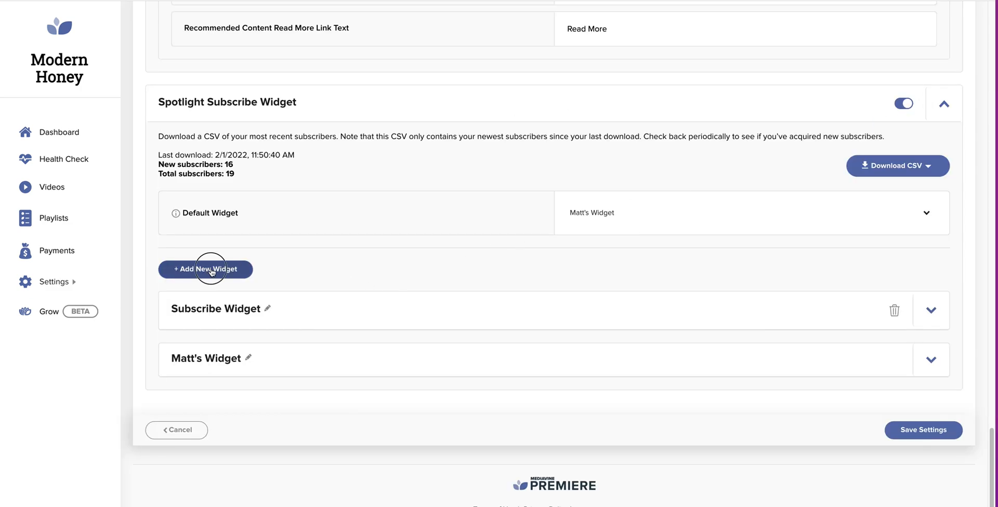
triple_click(248, 411)
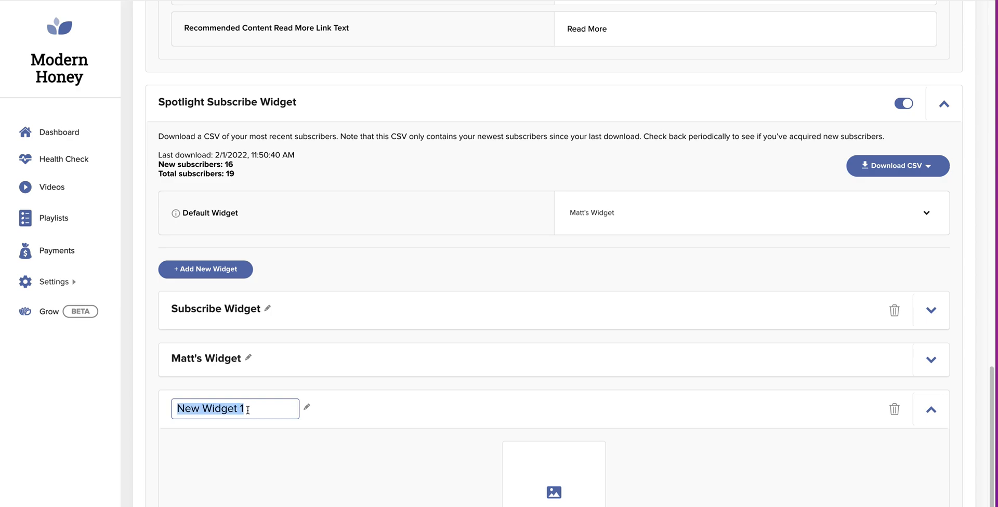
text(Spotlight 2)
Set the header to 'Loving What You're Reading? Get Updates!' and the subtext to 'Sign up for email updates of the latest and greatest from Modern Honey.'.
scroll(419, 321, down, 4)
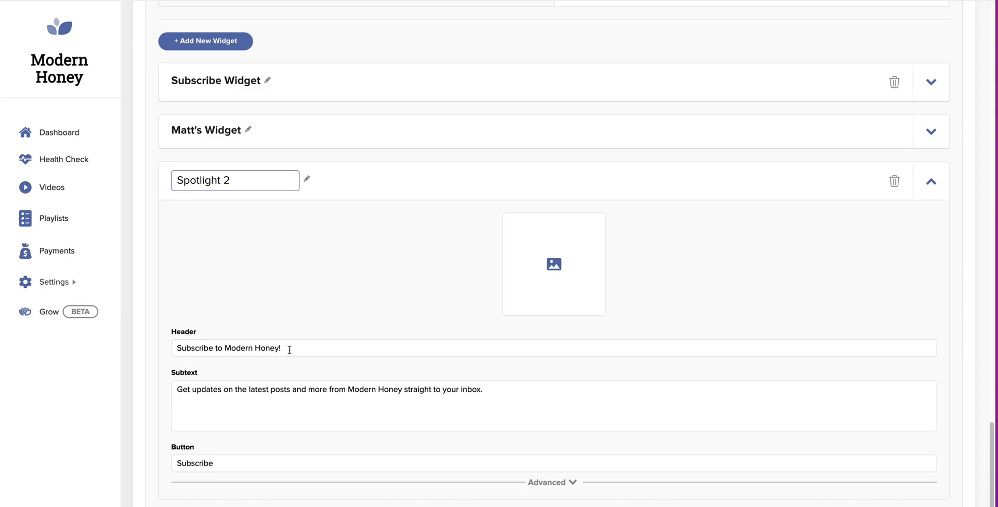
drag(290, 349, 163, 336)
text(Loving What You're Reading? Get Updates!)
drag(177, 389, 221, 390)
text(Sign up for email upd)
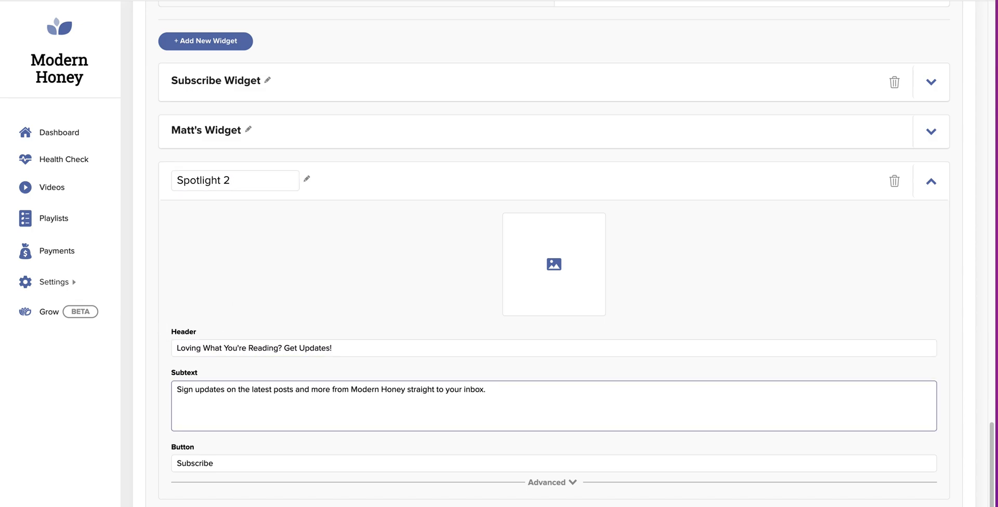
key(shift+End)
text(ates of the latest and greatest from Modern Honey.)
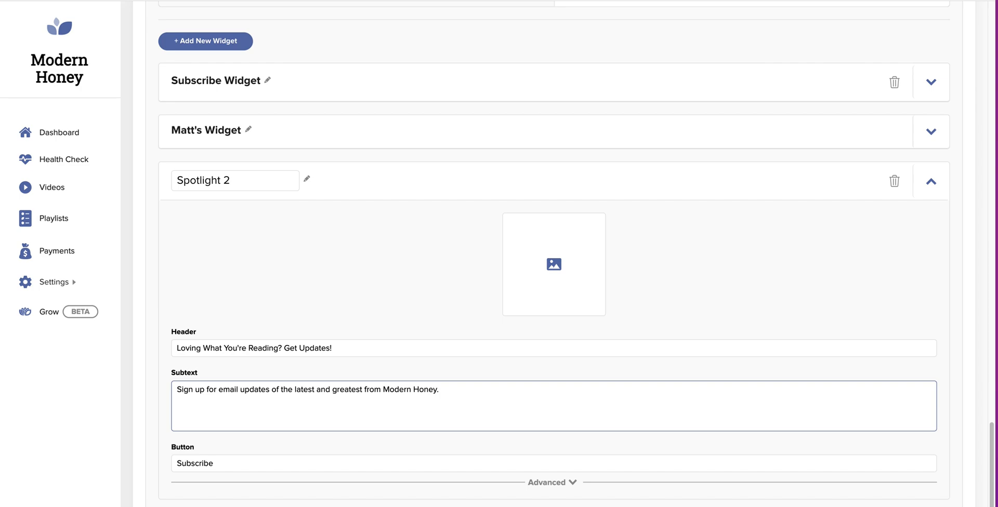
Label the button 'YES, I'M IN!', enable the Subscribe Name Field, and save the widget.
scroll(162, 489, down, 2)
double_click(217, 376)
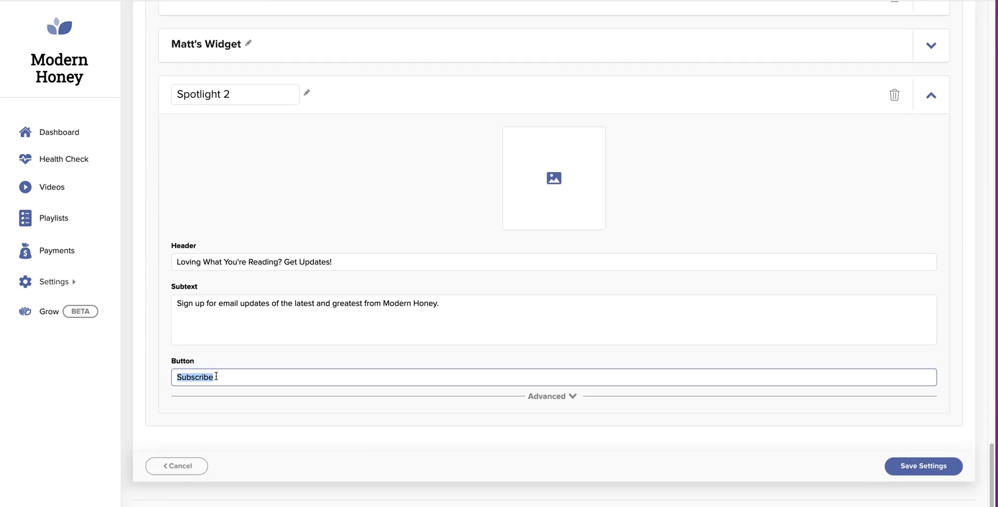
text(YES, I'M IN!)
click(553, 397)
scroll(737, 400, down, 3)
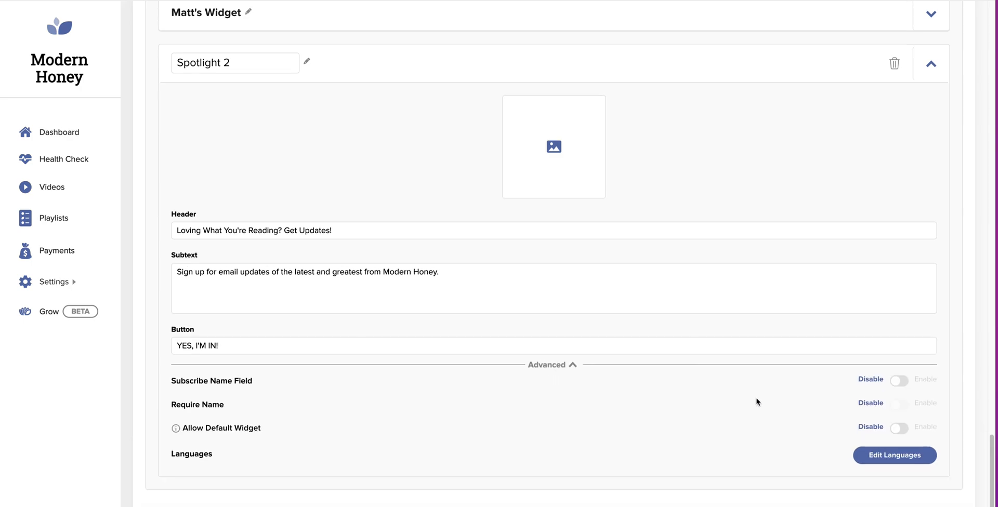
click(900, 282)
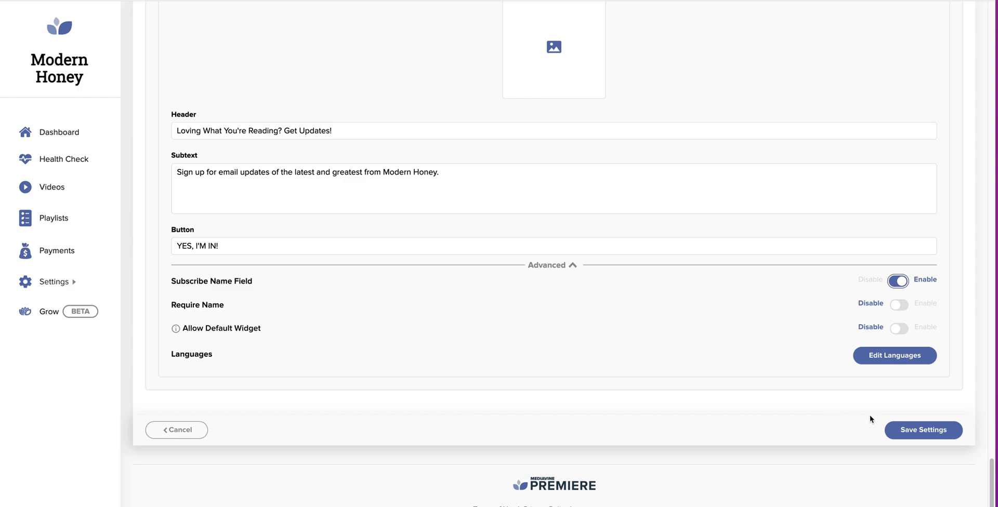
click(907, 429)
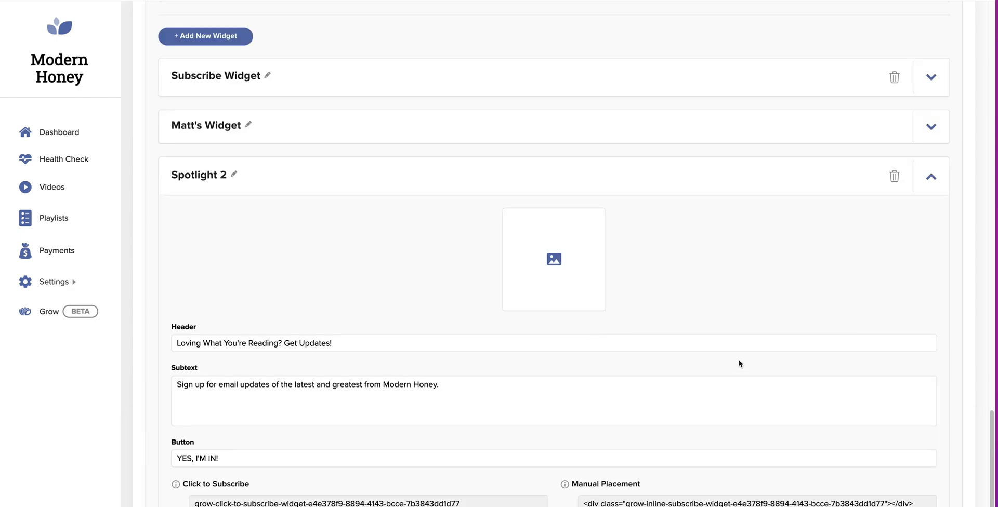
Pick Spotlight 2 in the Spotlight Subscribe Widget's Default Widget dropdown.
scroll(740, 364, down, 2)
scroll(740, 364, up, 3)
scroll(740, 364, up, 6)
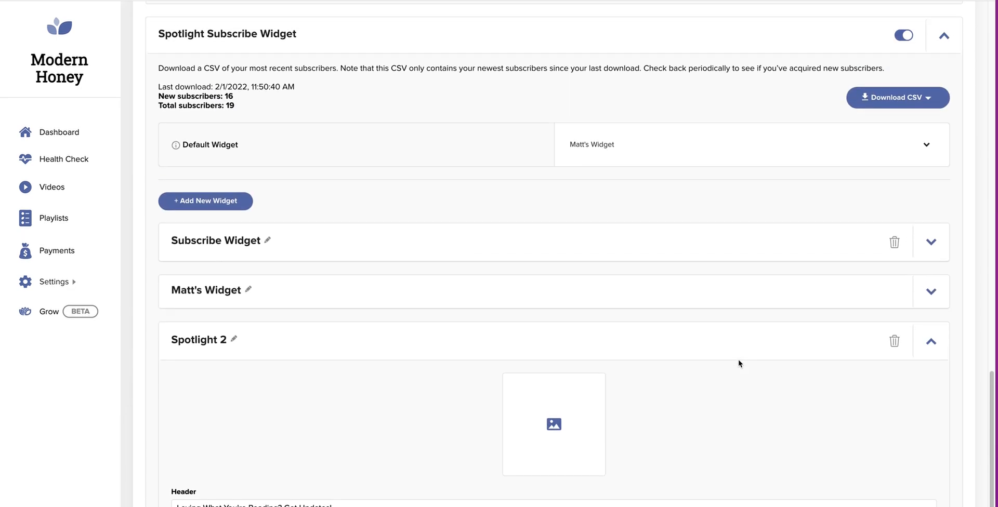
scroll(624, 367, down, 1)
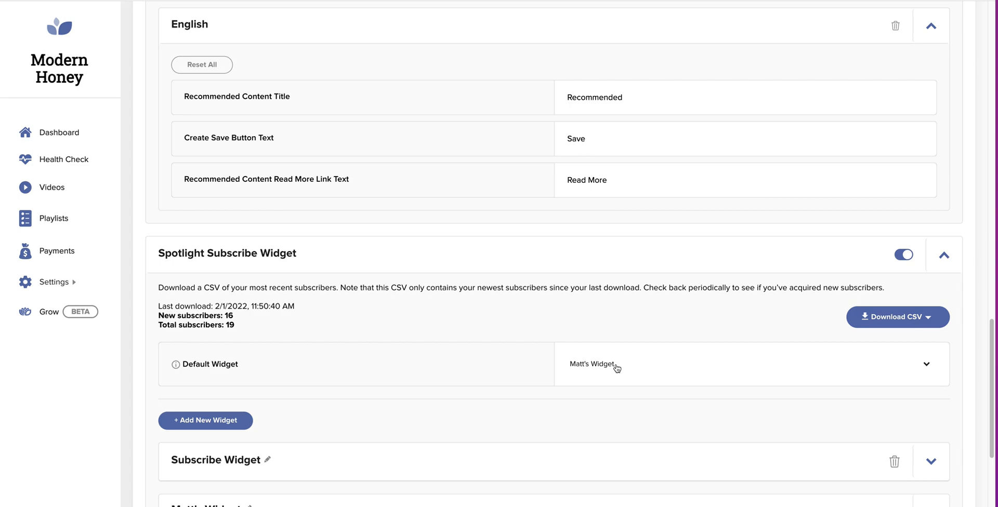
click(927, 364)
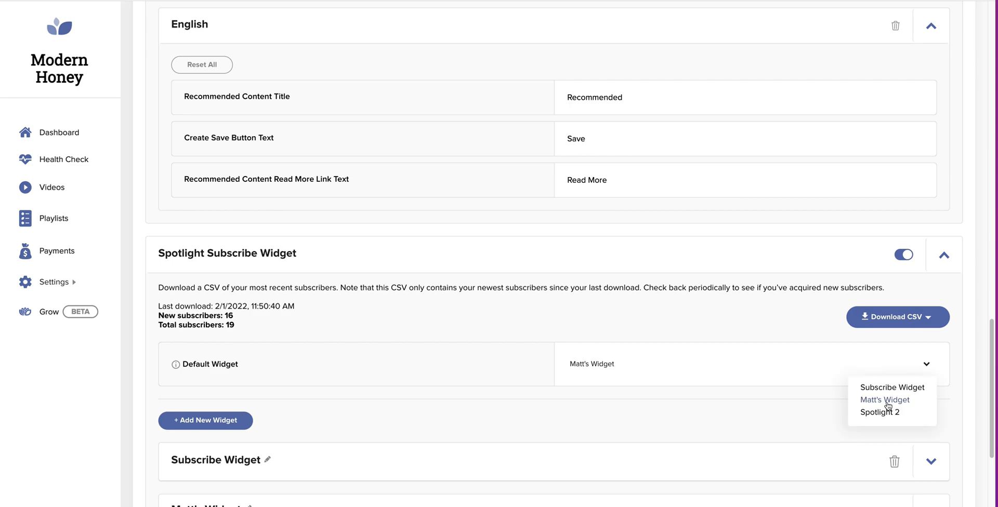
click(885, 413)
scroll(882, 417, down, 11)
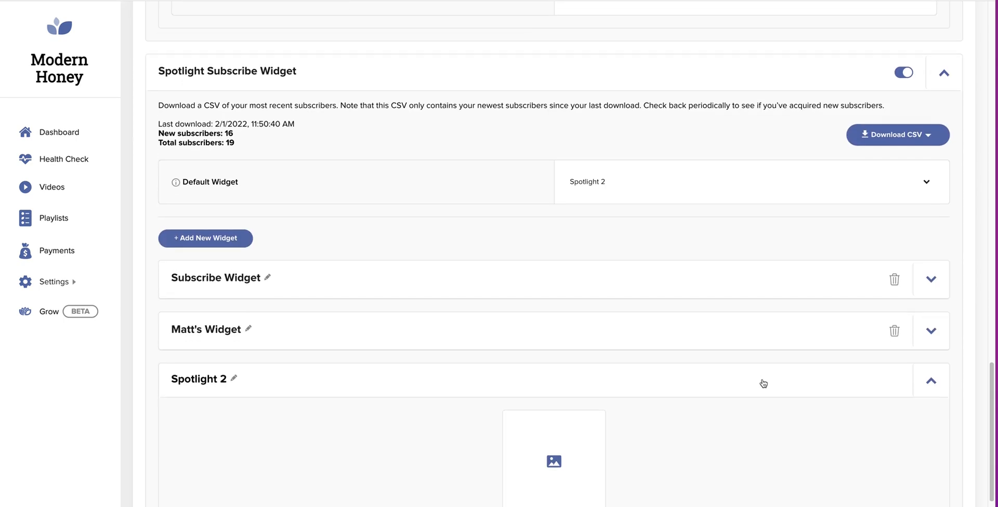
Save the settings and open the Snickerdoodle cookie recipe on the live site.
click(922, 437)
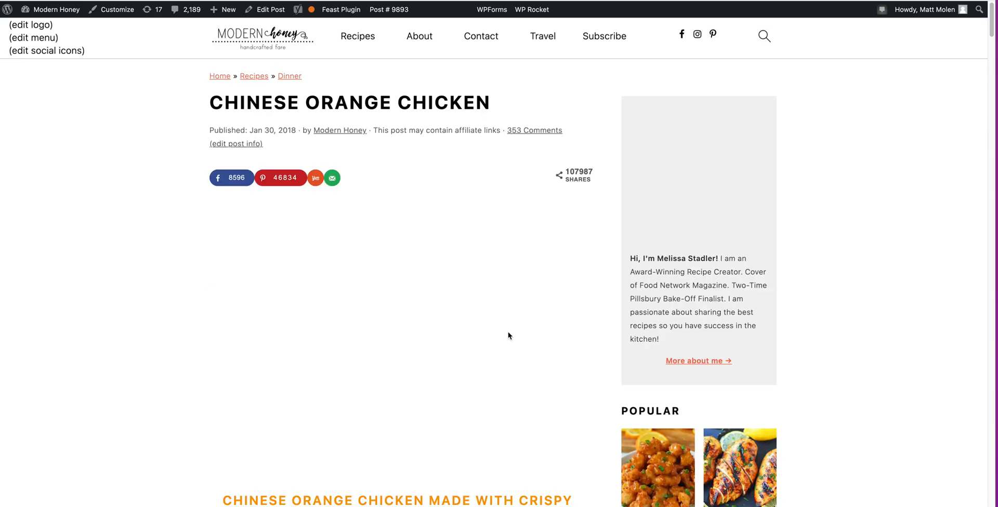
scroll(491, 308, down, 2)
scroll(491, 308, down, 8)
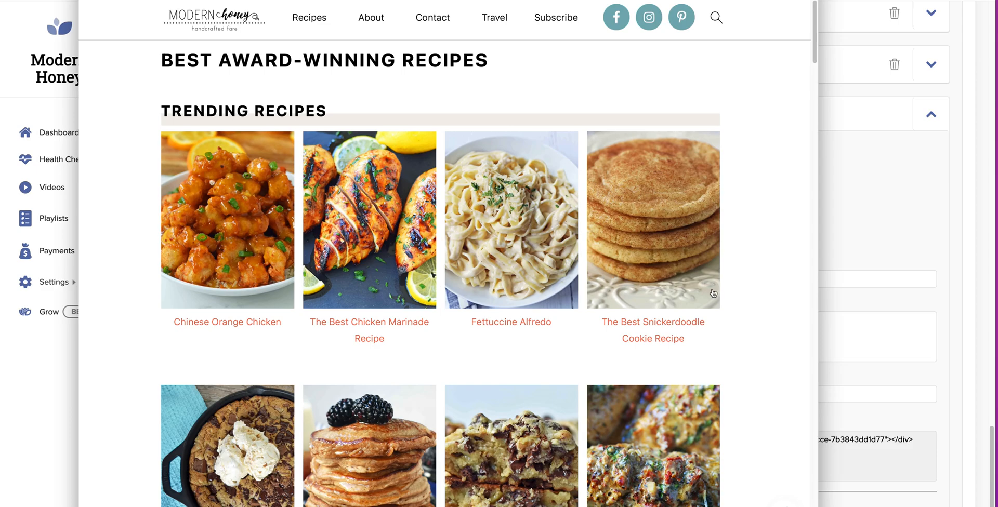
click(686, 284)
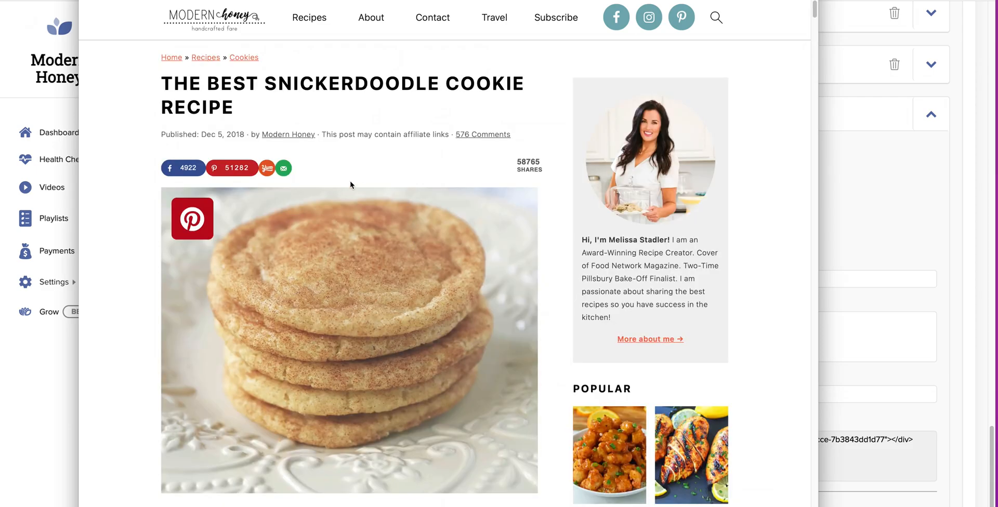
Fill the Get Updates form with a test first name and e-mail, tick consent, and click YES, I'M IN!
scroll(379, 159, down, 2)
scroll(379, 162, down, 10)
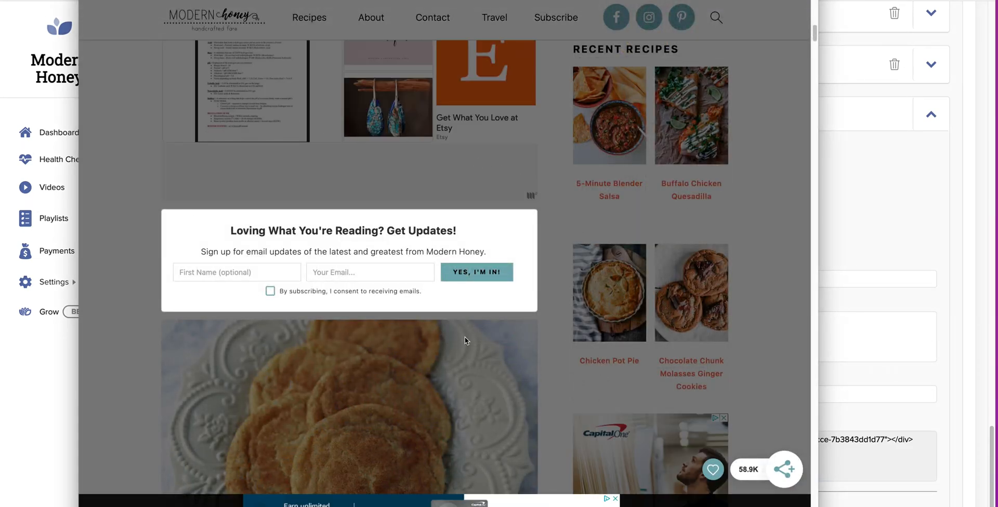
click(442, 345)
click(232, 272)
text(Matt Test)
click(471, 275)
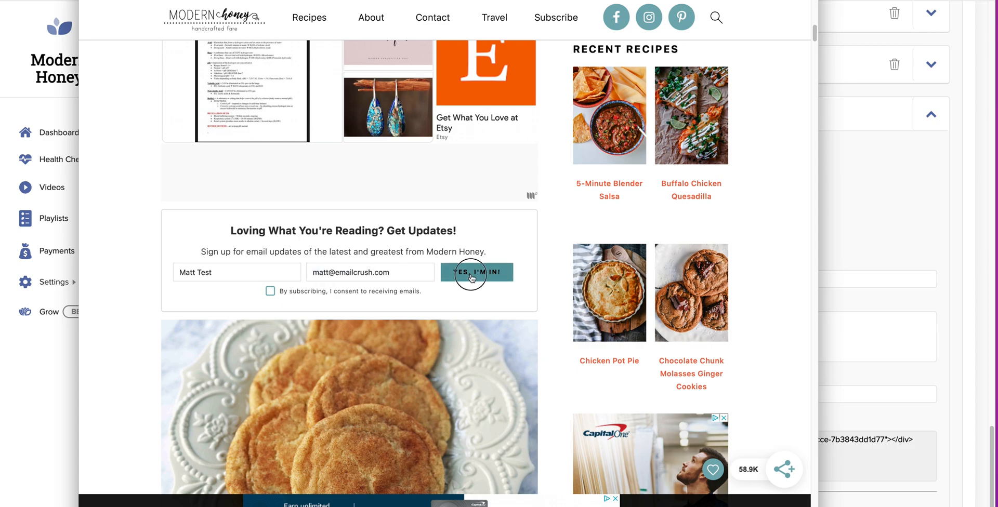
click(269, 292)
click(491, 277)
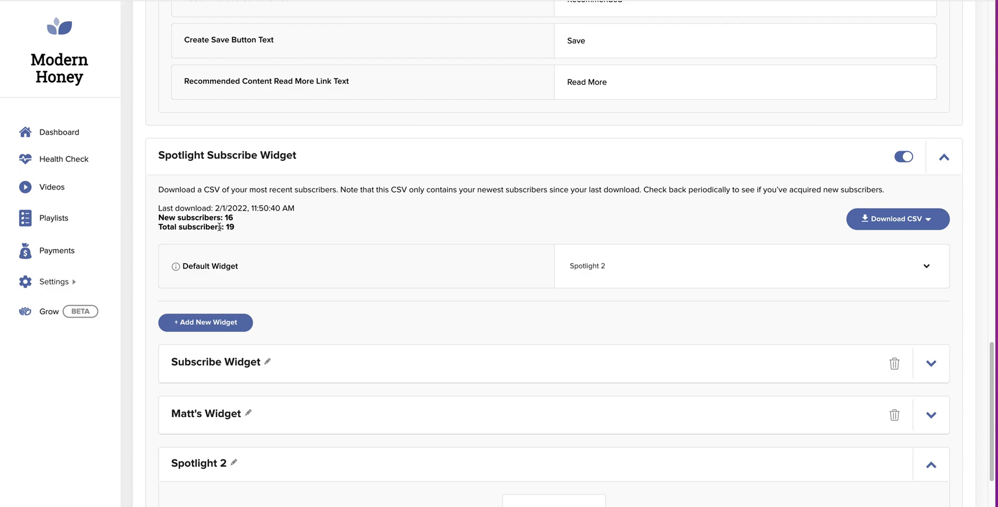
Download the New Subscribers (16) list as a CSV.
click(922, 222)
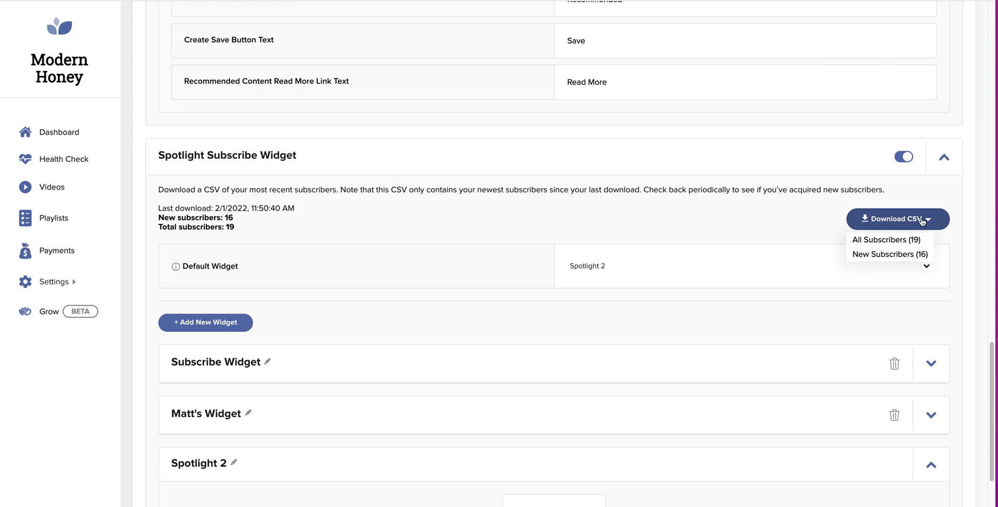
click(890, 254)
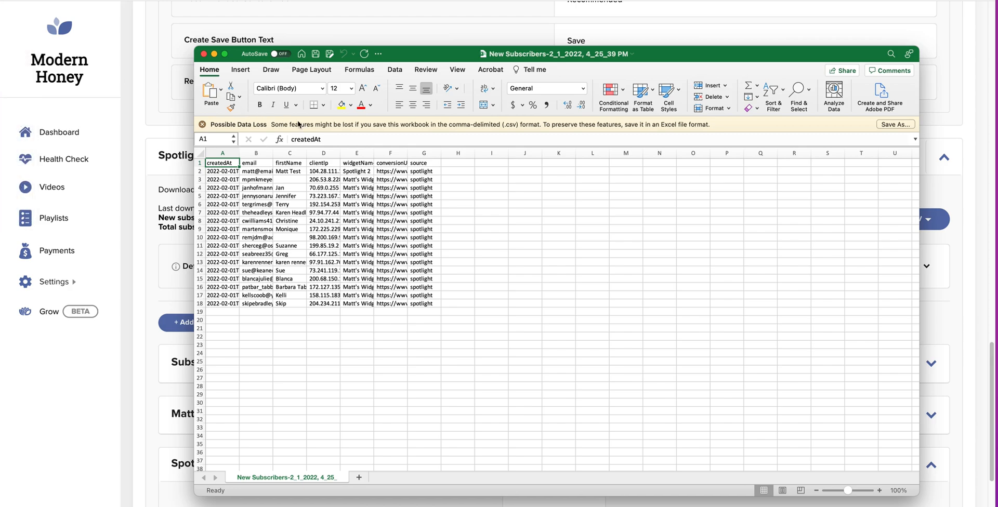
Save the sheet as spotlight-subscribe-import, Comma Separated Values, in Downloads.
key(super+shift+s)
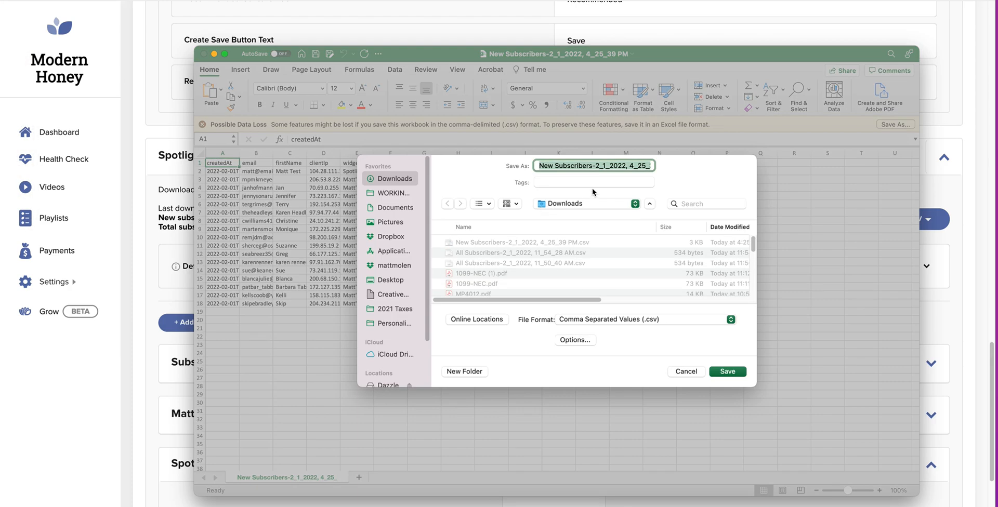
text(spotlight-subscribe-import)
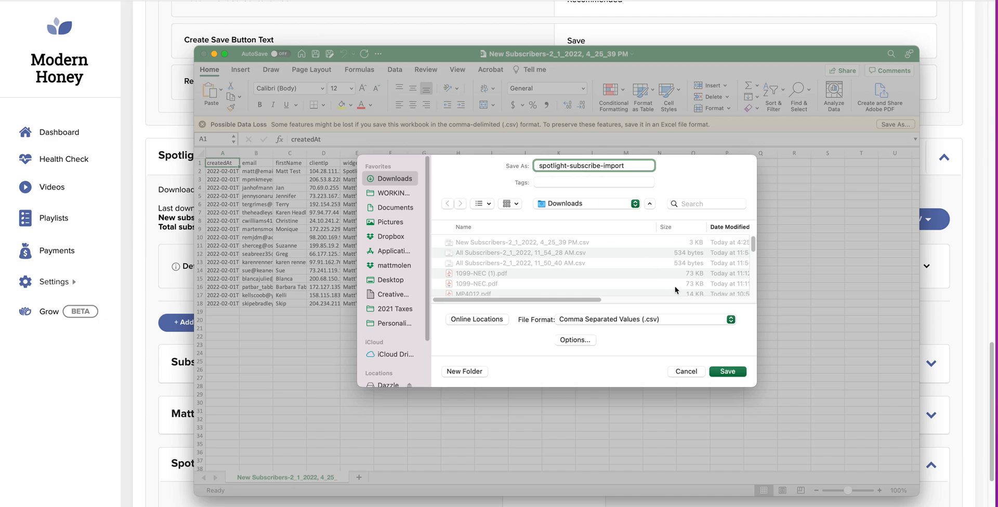
click(728, 372)
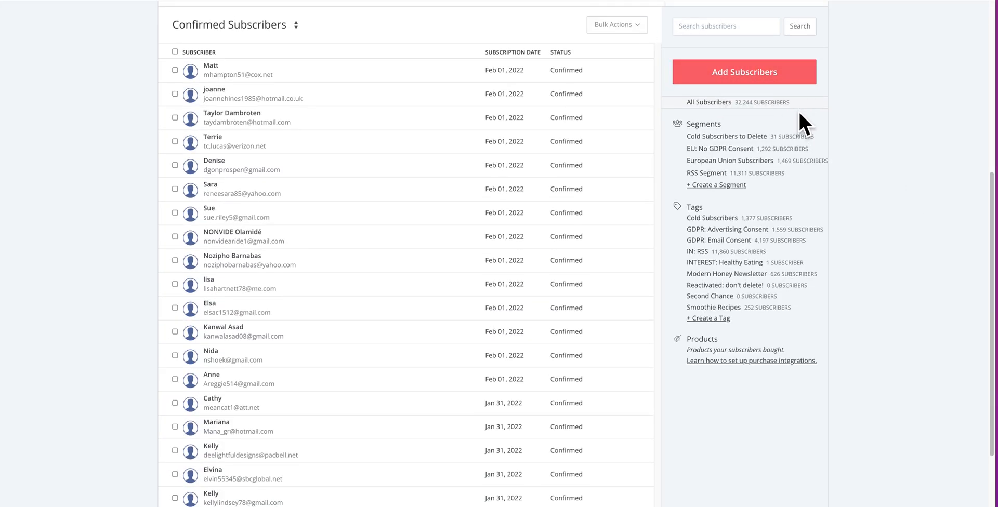
Choose Add Subscribers, then Import a CSV on the Subscribers page.
click(750, 78)
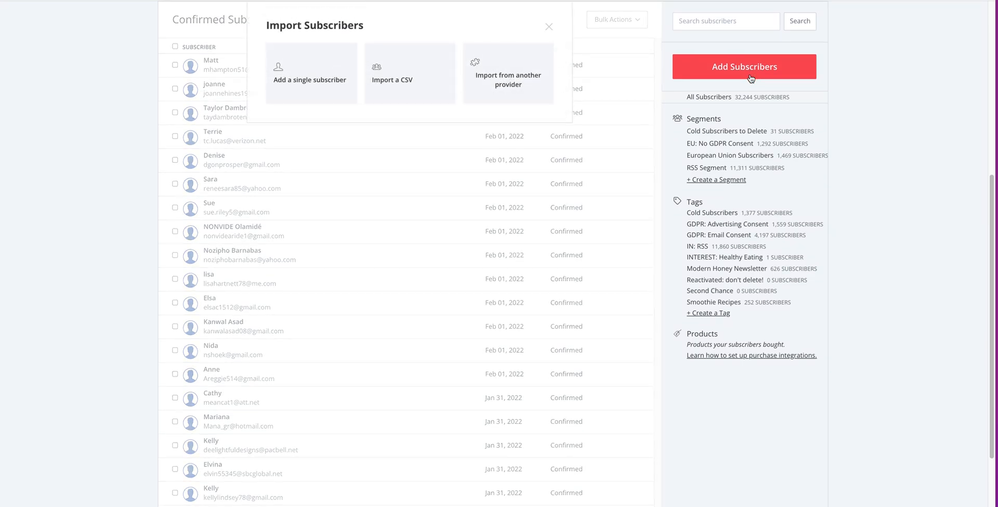
click(395, 90)
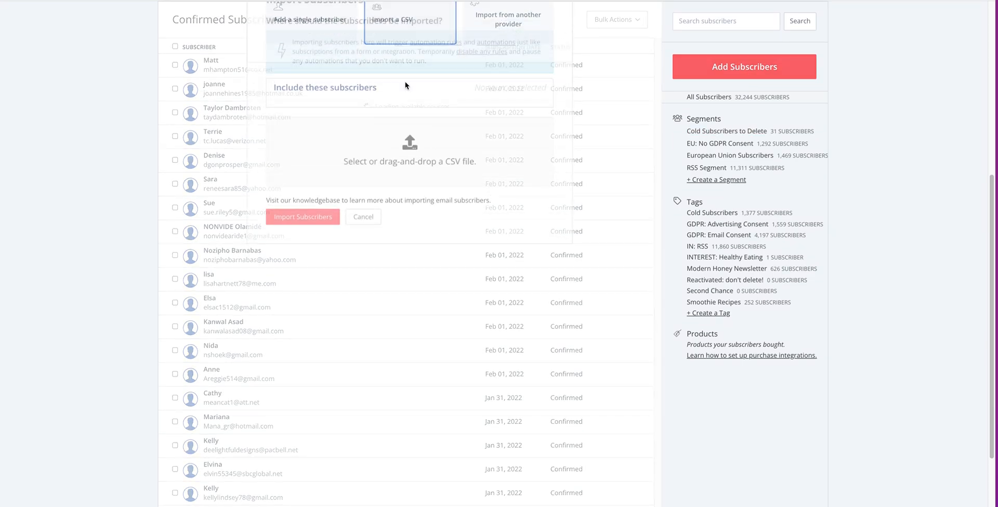
drag(274, 47, 444, 54)
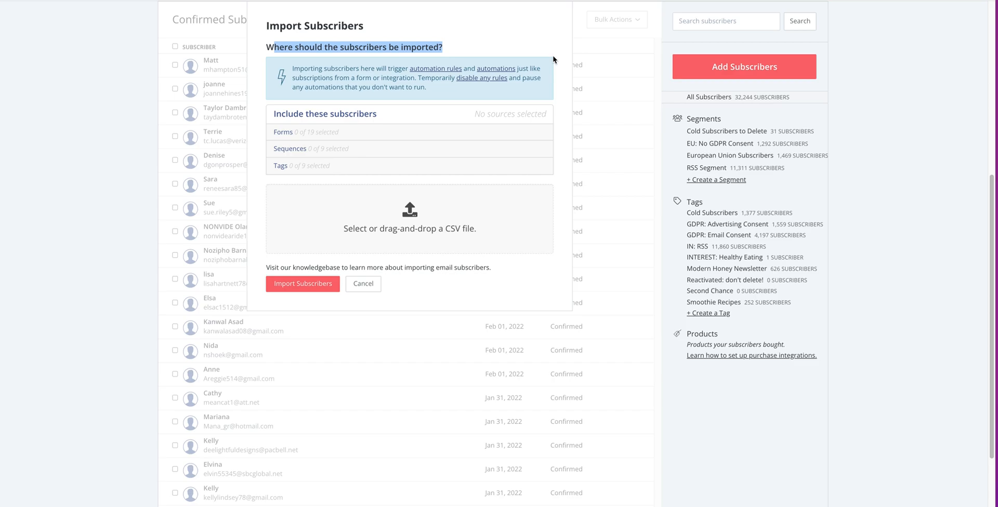
Tick the Subscribe Grow [SPOTLIGHT SUBSCRIBE] form and open the CSV file chooser.
click(294, 133)
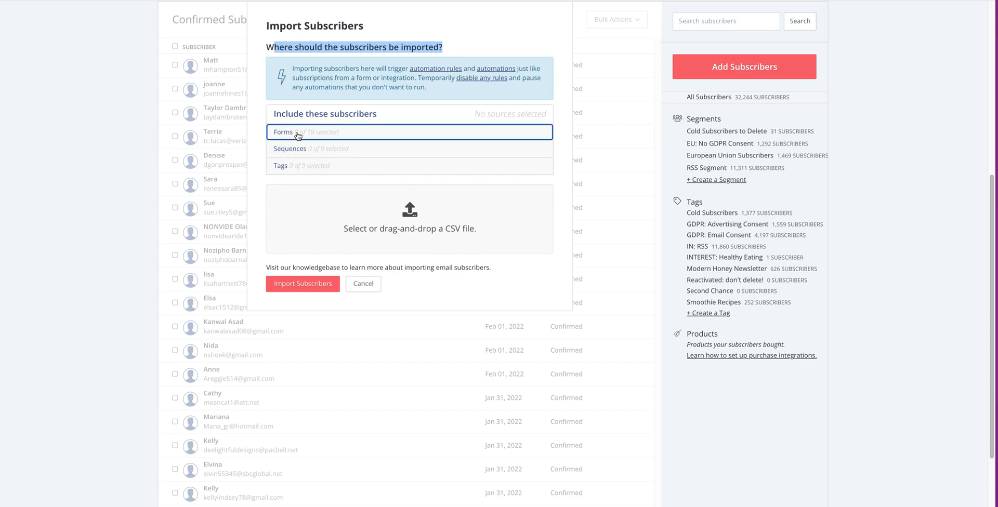
scroll(372, 292, down, 5)
scroll(379, 285, up, 2)
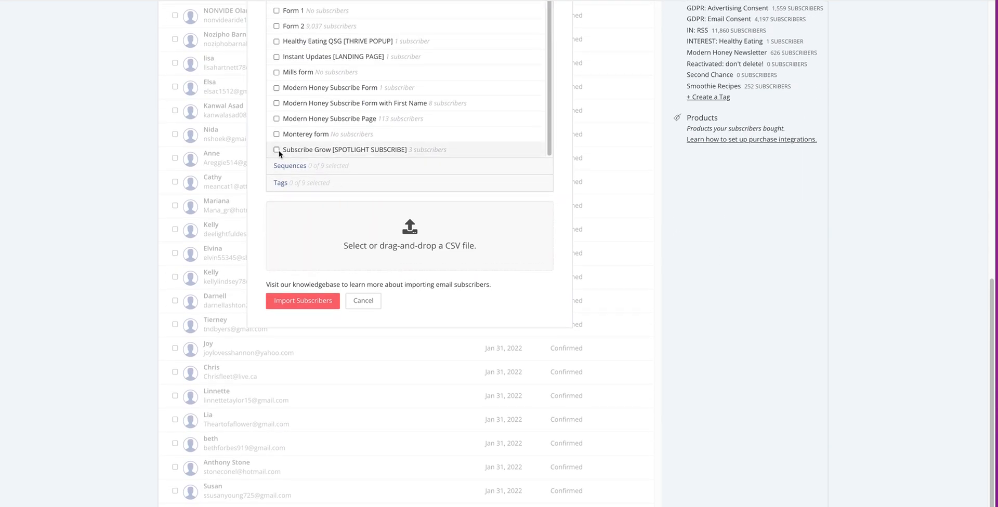
click(276, 150)
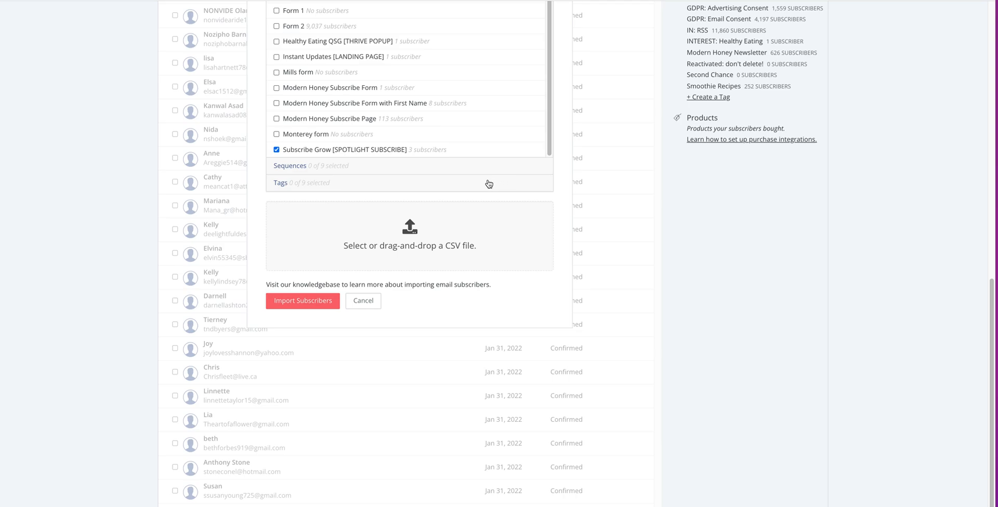
scroll(375, 196, down, 1)
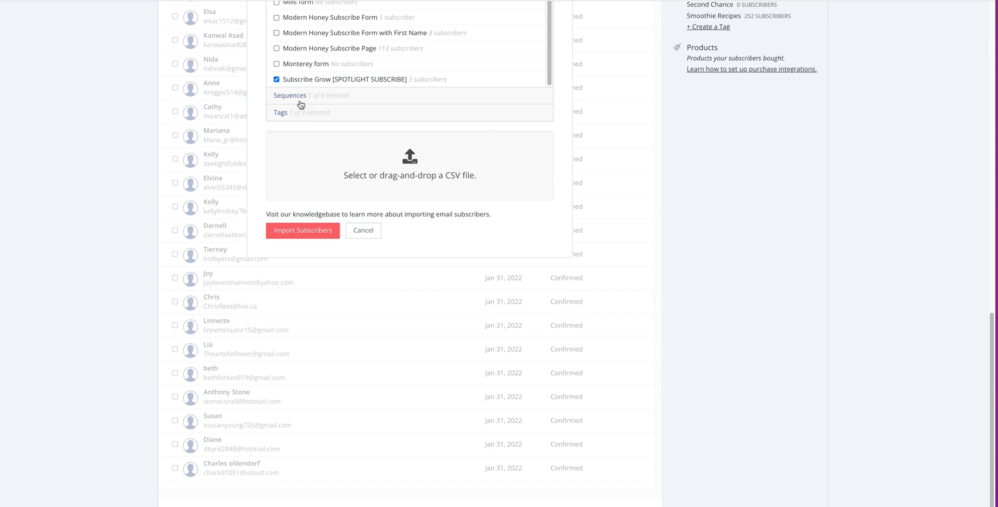
click(404, 178)
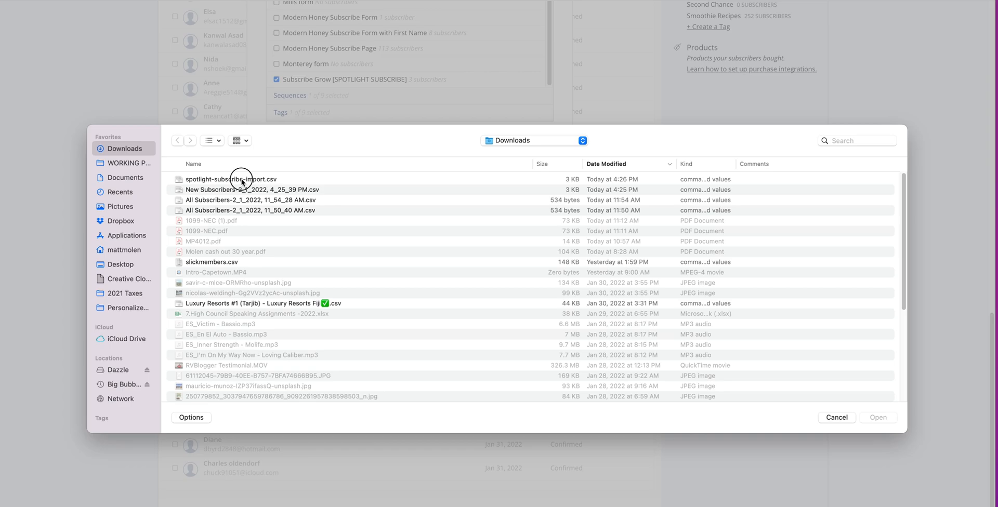
Import spotlight-subscribe-import.csv into ConvertKit, mapping email to Email and firstName to First name.
click(243, 180)
key(Return)
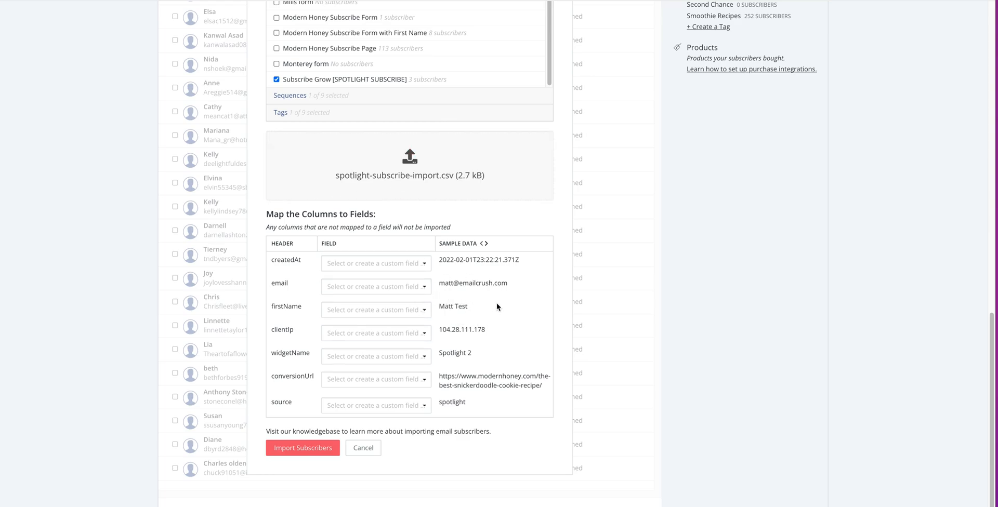
click(397, 286)
click(356, 316)
click(393, 310)
click(381, 327)
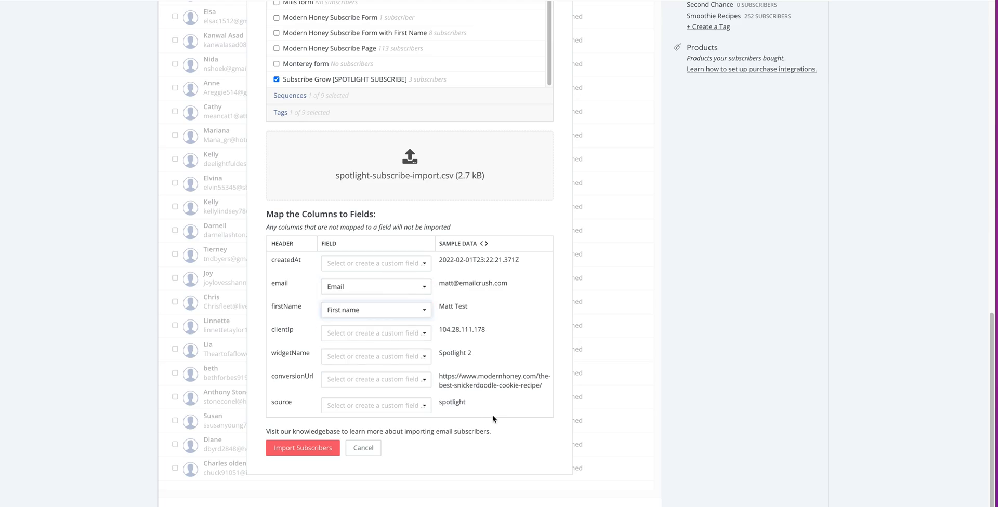
click(308, 448)
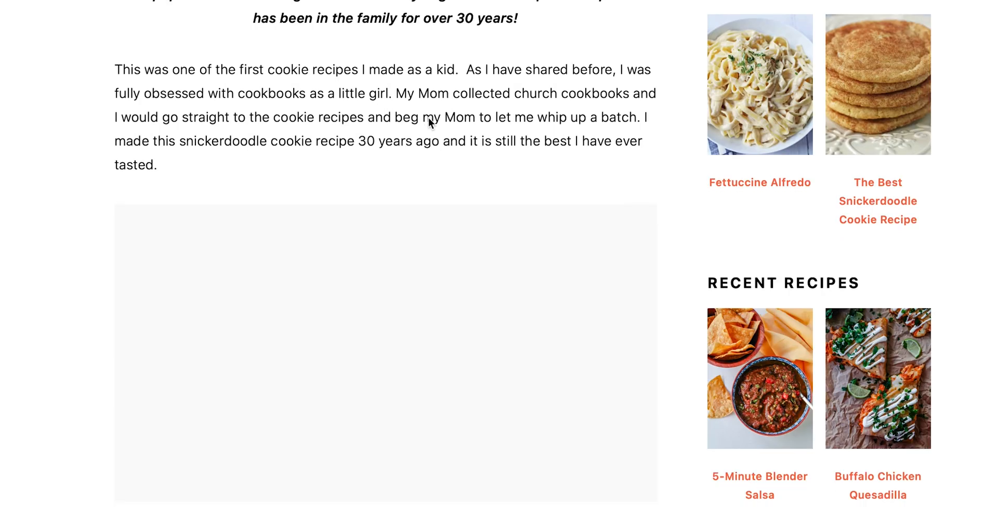
Submit a test name and e-mail in the Get Updates box with consent ticked, then highlight 'Subscribe' in the article title.
scroll(428, 121, down, 5)
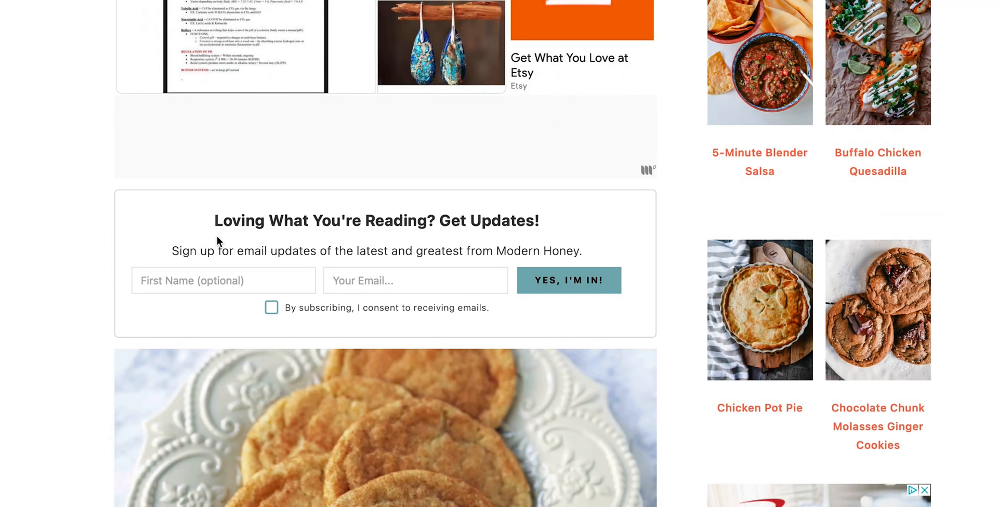
click(211, 280)
text(Matt)
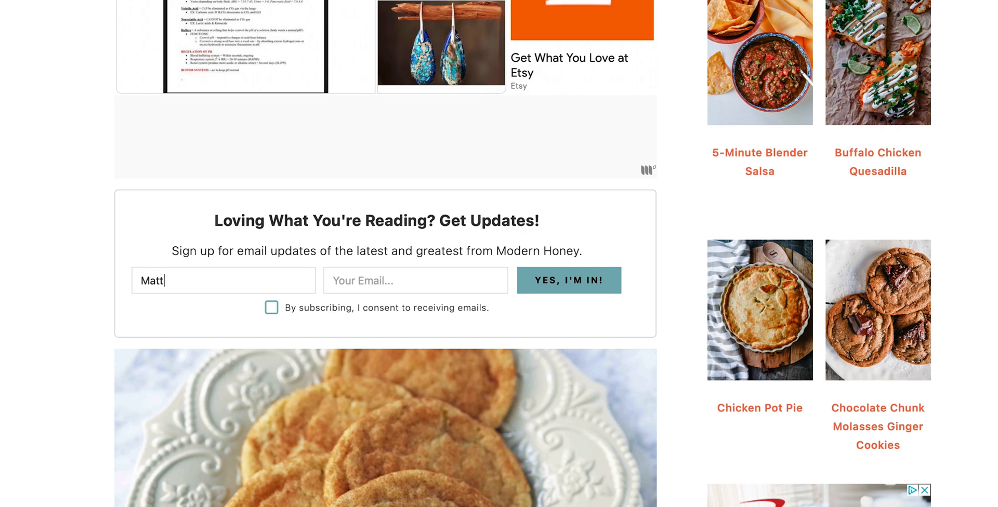
text( Testm)
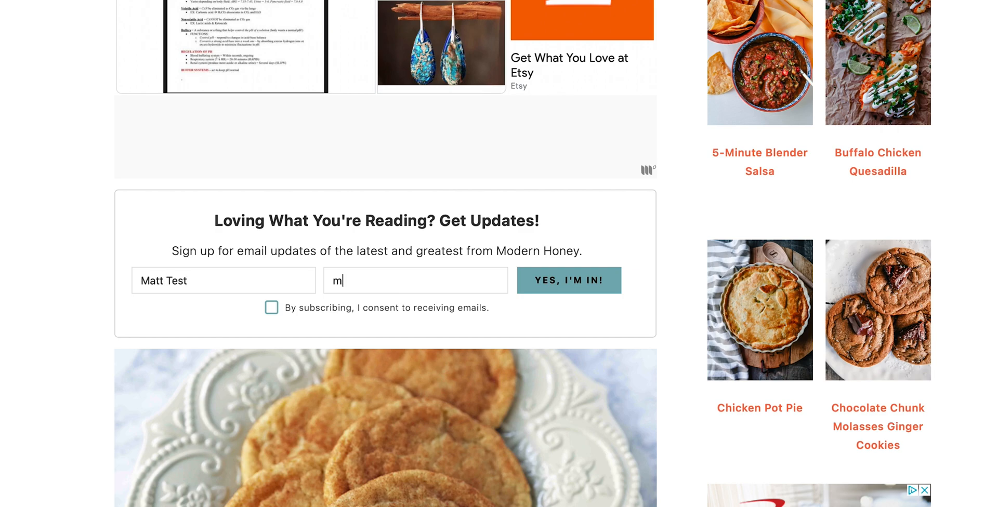
text(att@emailcrush.com)
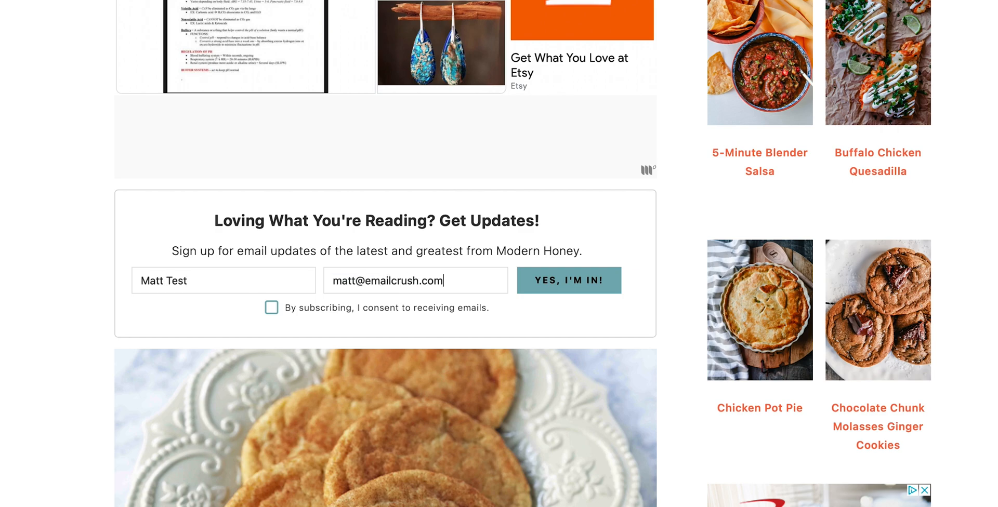
click(561, 283)
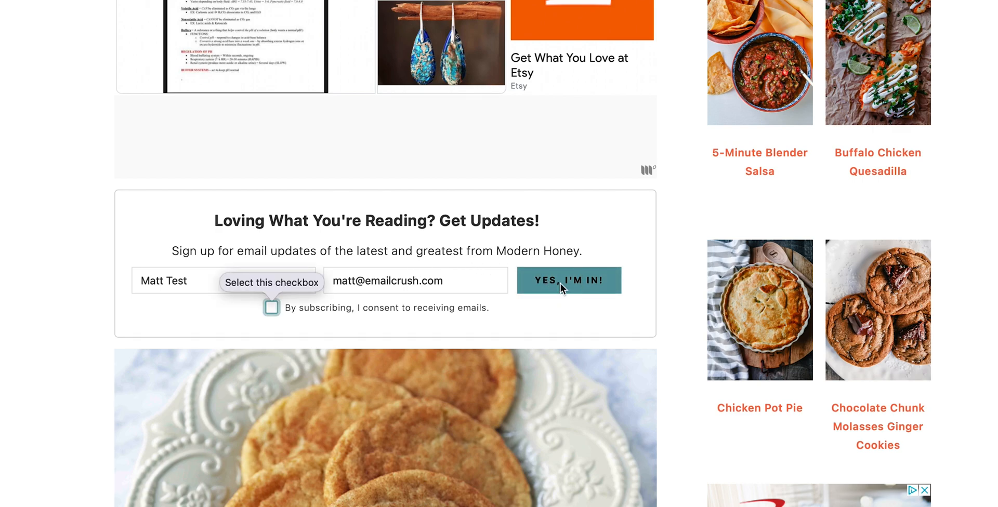
click(271, 308)
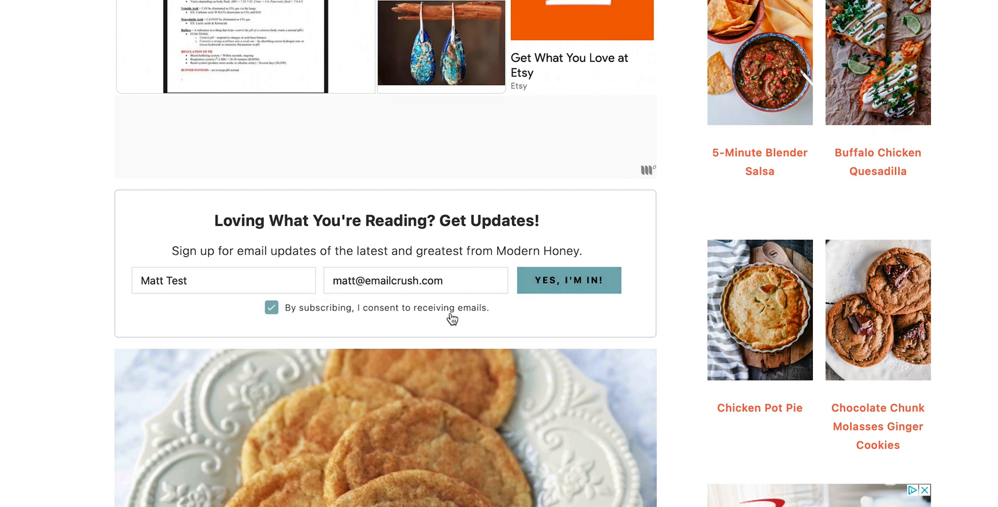
click(574, 285)
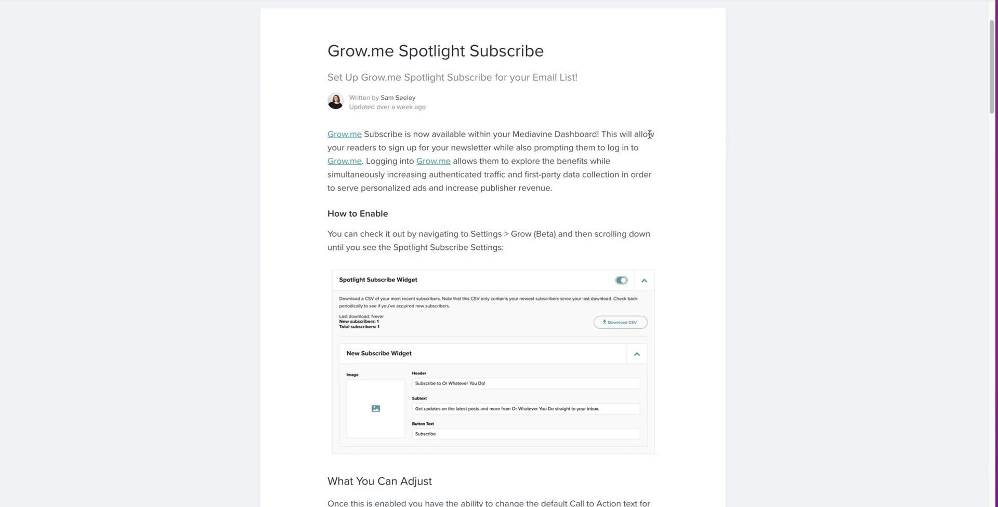
drag(469, 50, 511, 48)
click(588, 68)
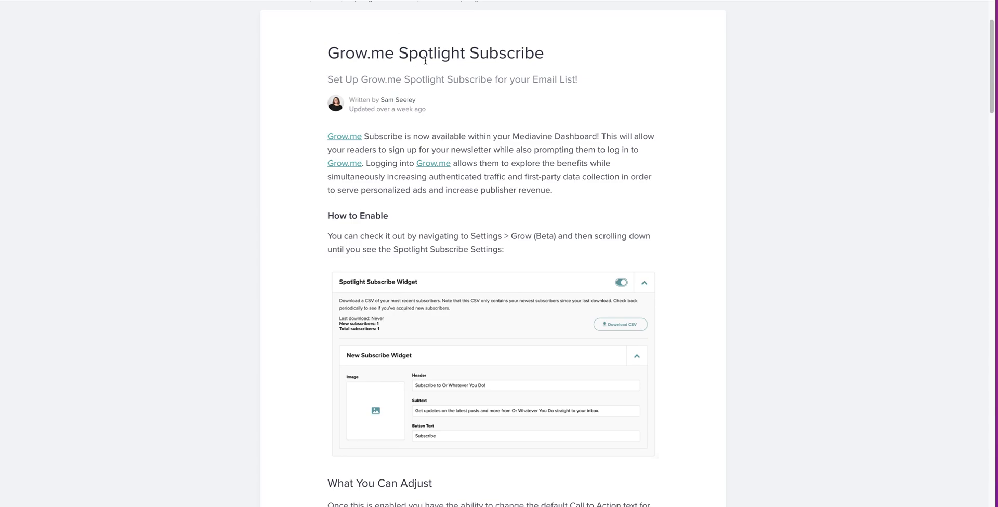